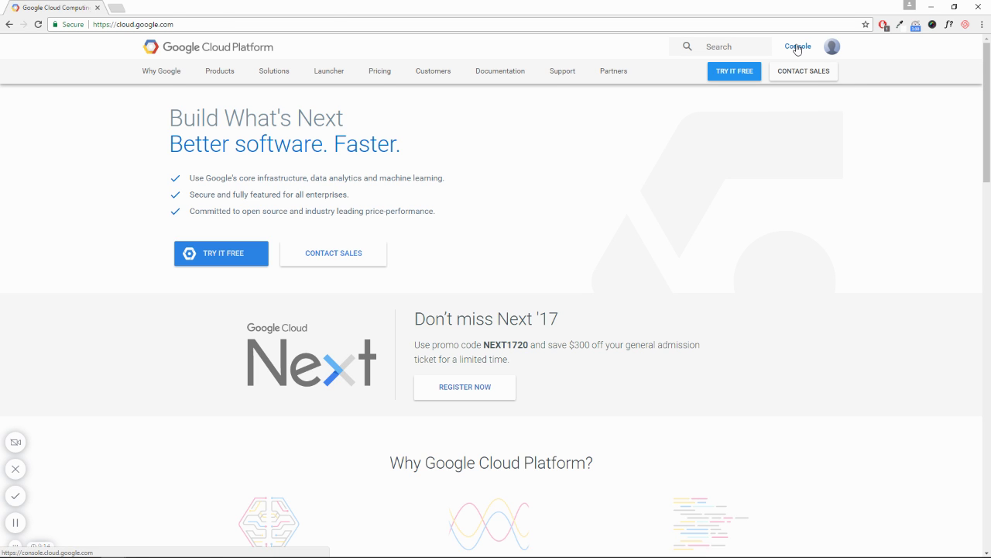
# Go from cloud.google.com to the Cloud Console and bring up the project list
pyautogui.click(798, 47)
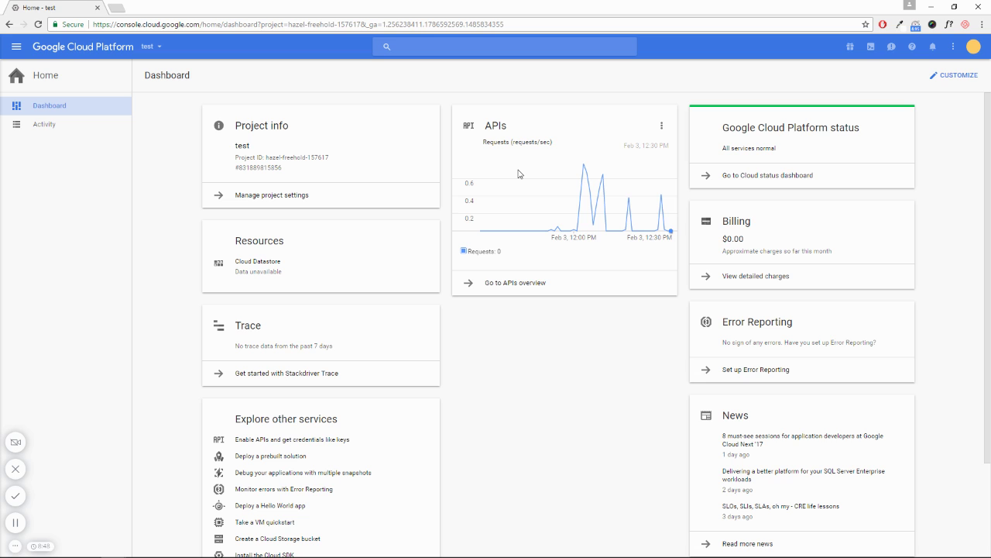
pyautogui.click(158, 51)
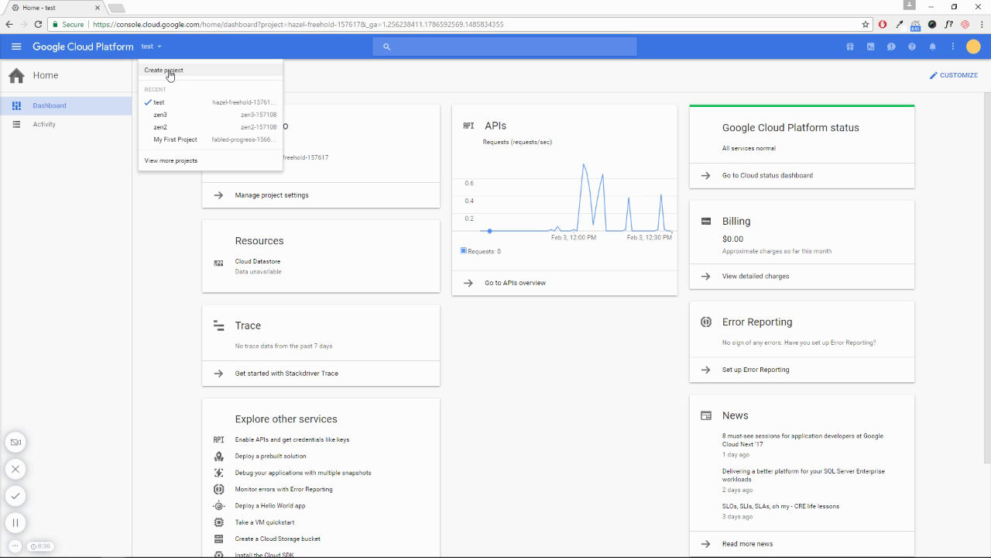
pyautogui.click(169, 71)
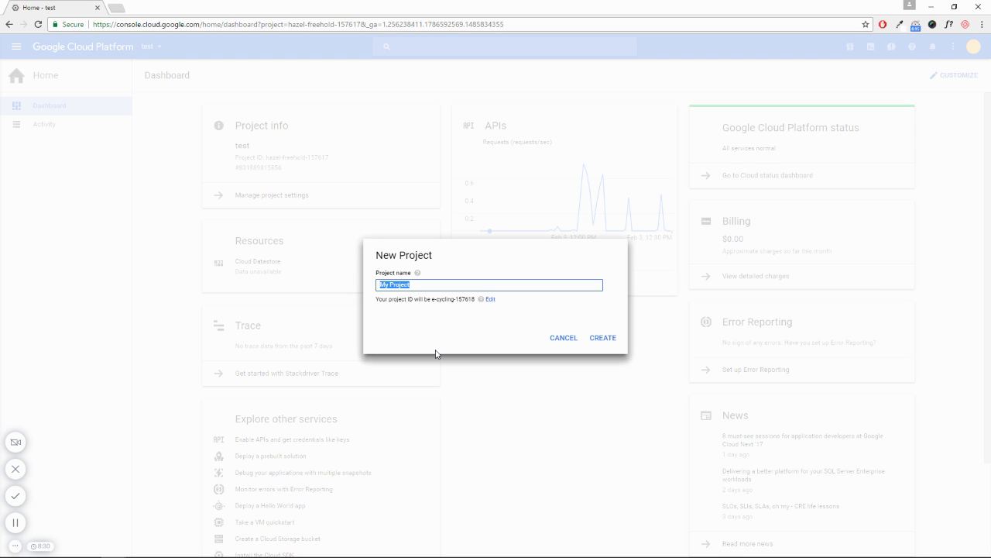
pyautogui.write('test-1')
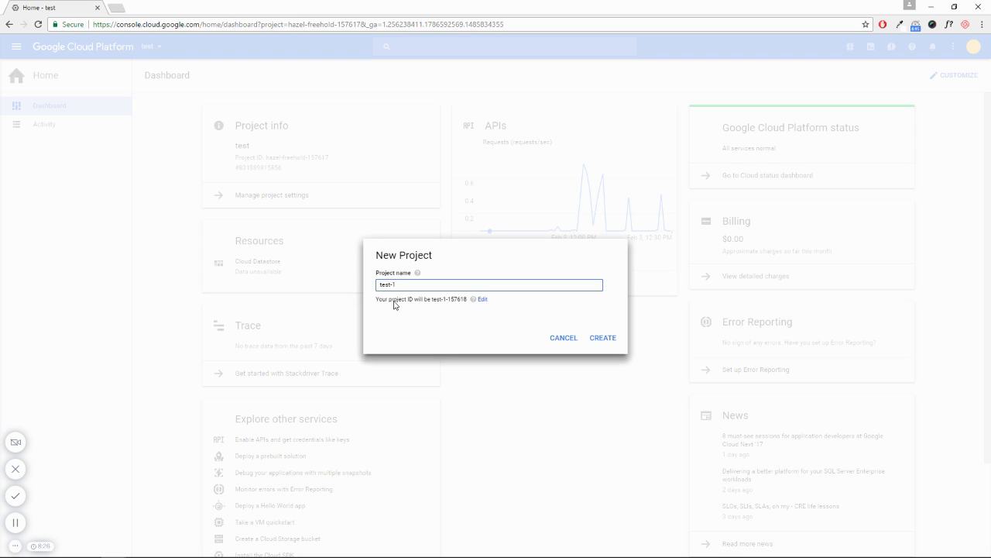
pyautogui.moveTo(430, 303); pyautogui.dragTo(470, 303)
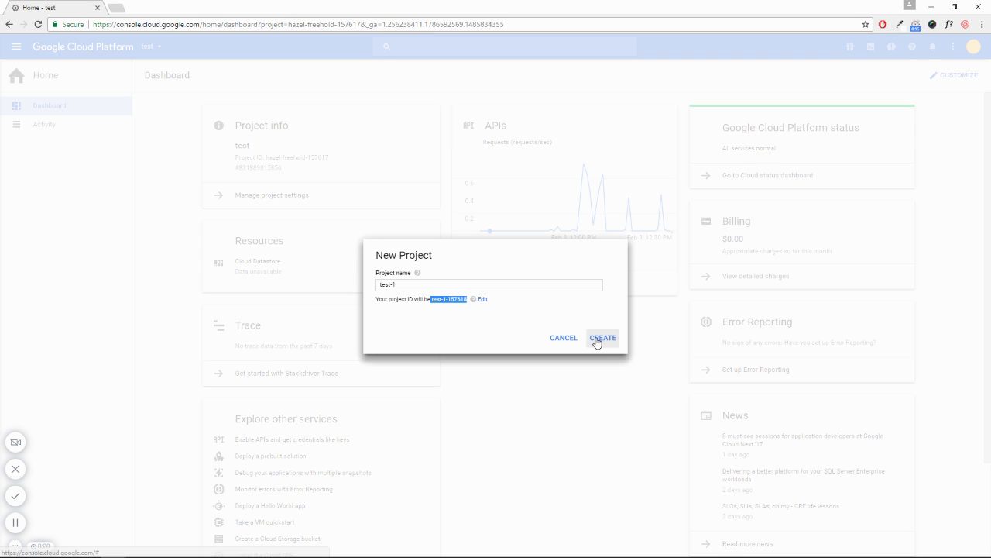
pyautogui.click(571, 341)
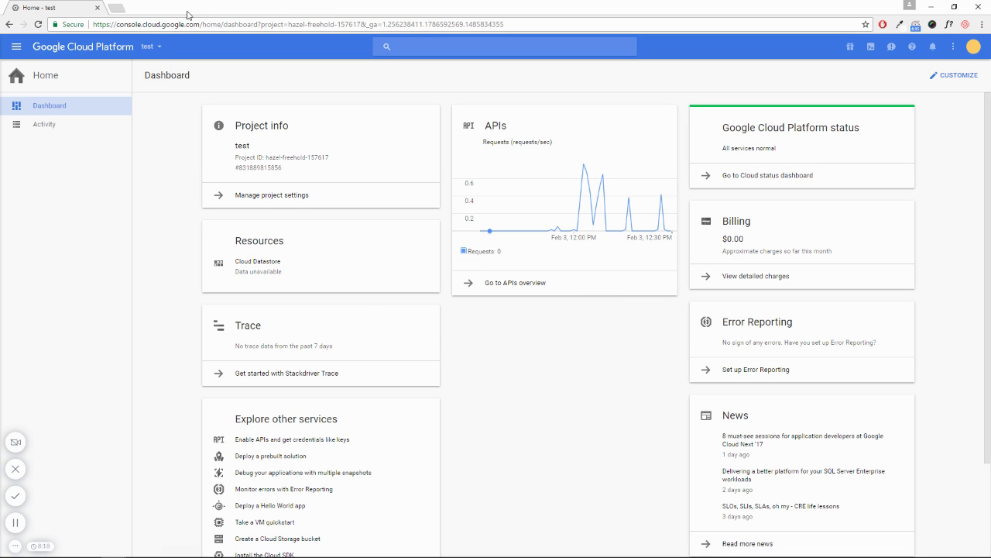
pyautogui.click(155, 51)
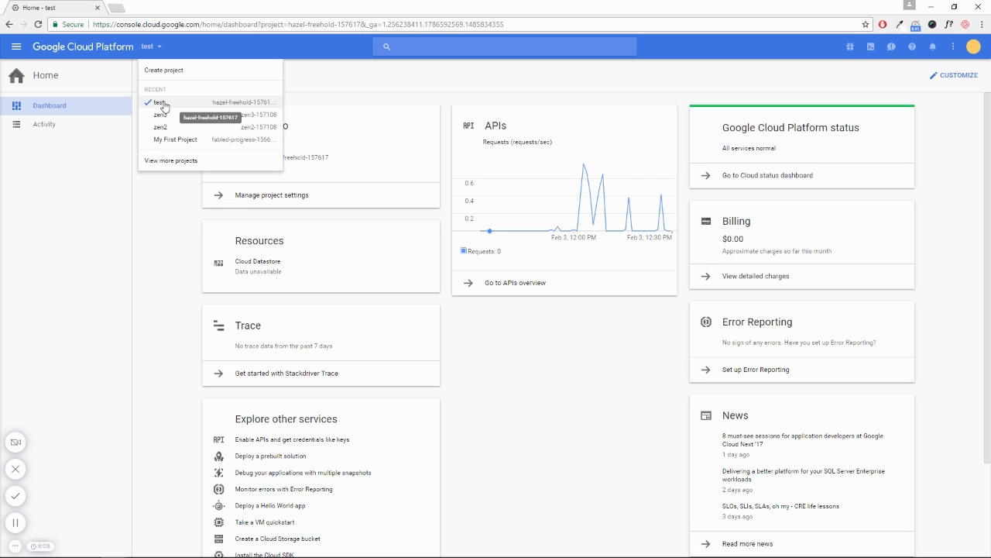
# Stay in the test project and go to the Cloud Launcher marketplace
pyautogui.click(164, 106)
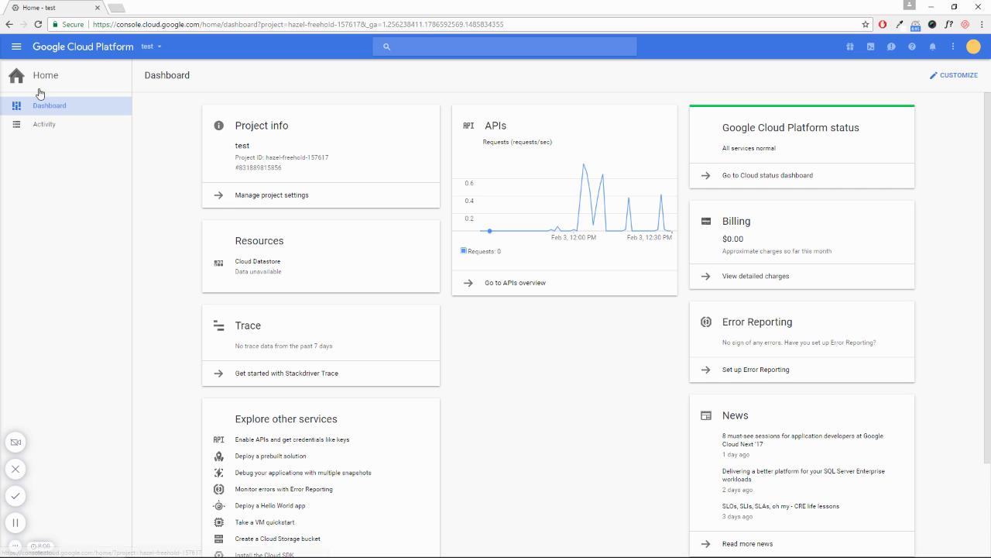
pyautogui.click(17, 49)
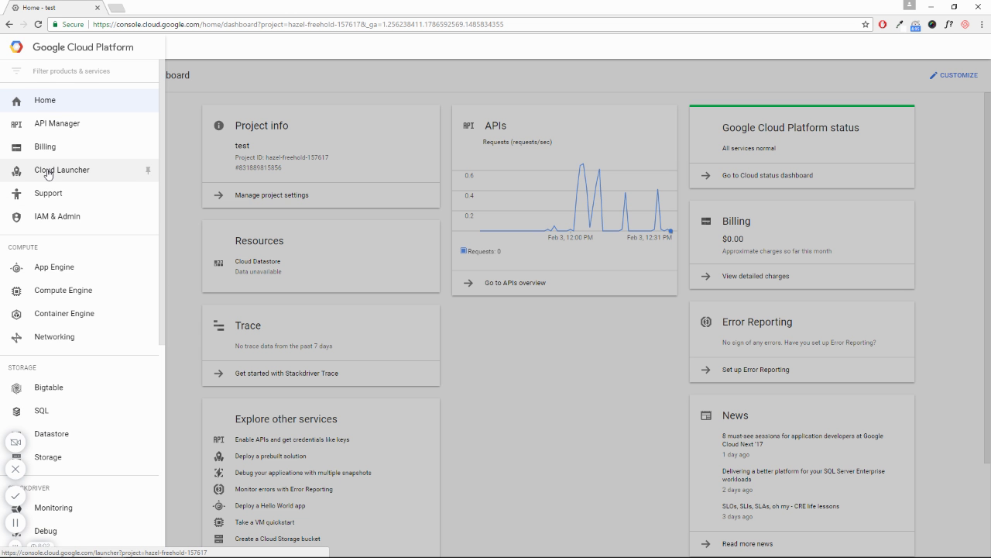
pyautogui.click(48, 174)
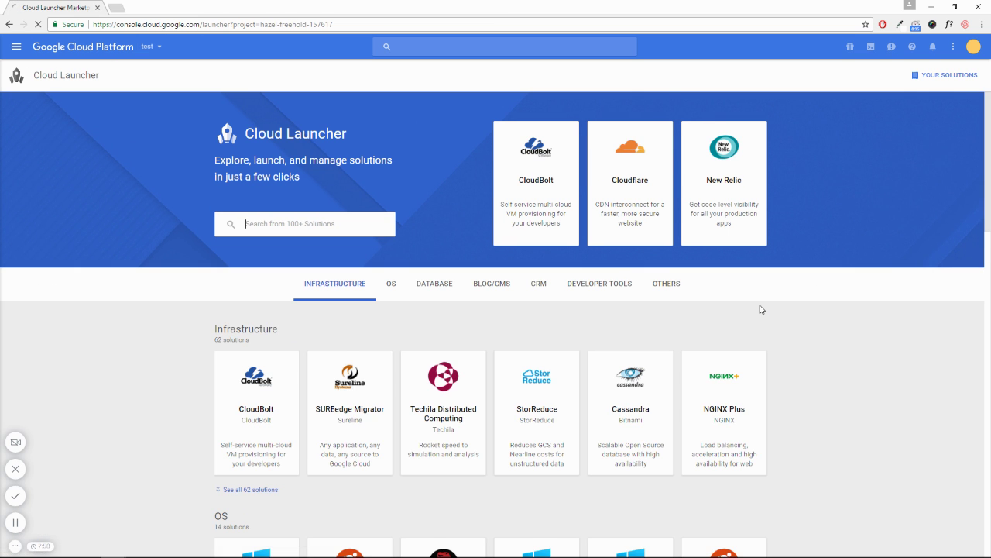
# Find the Blog/CMS category and open the Bitnami WordPress solution details
pyautogui.scroll(-7, 762, 308)
pyautogui.scroll(-3, 761, 309)
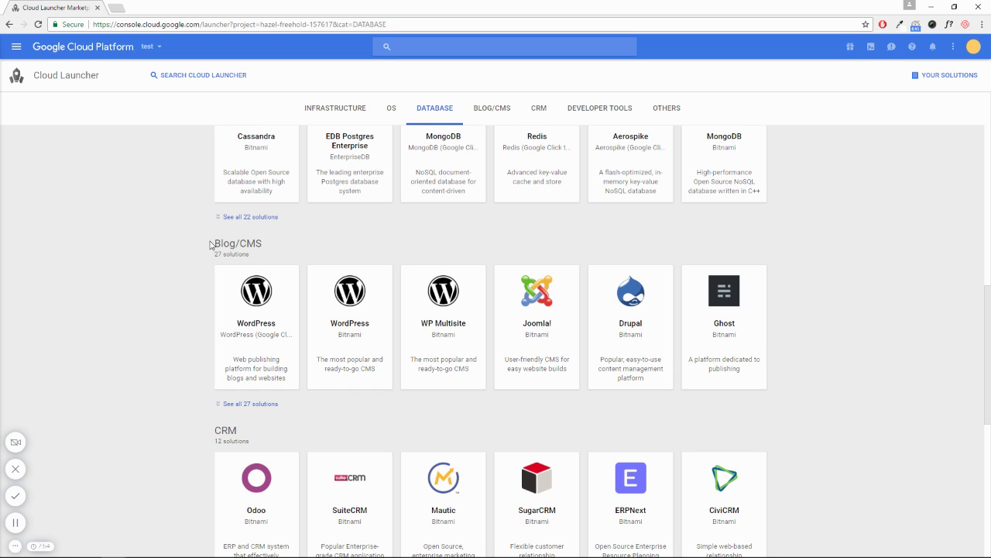
pyautogui.moveTo(212, 245); pyautogui.dragTo(265, 244)
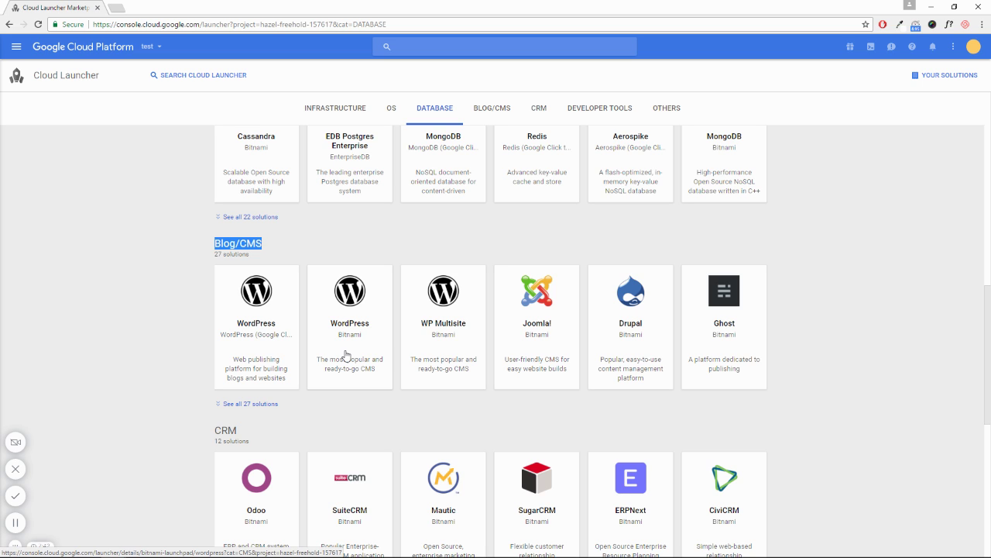
pyautogui.click(348, 318)
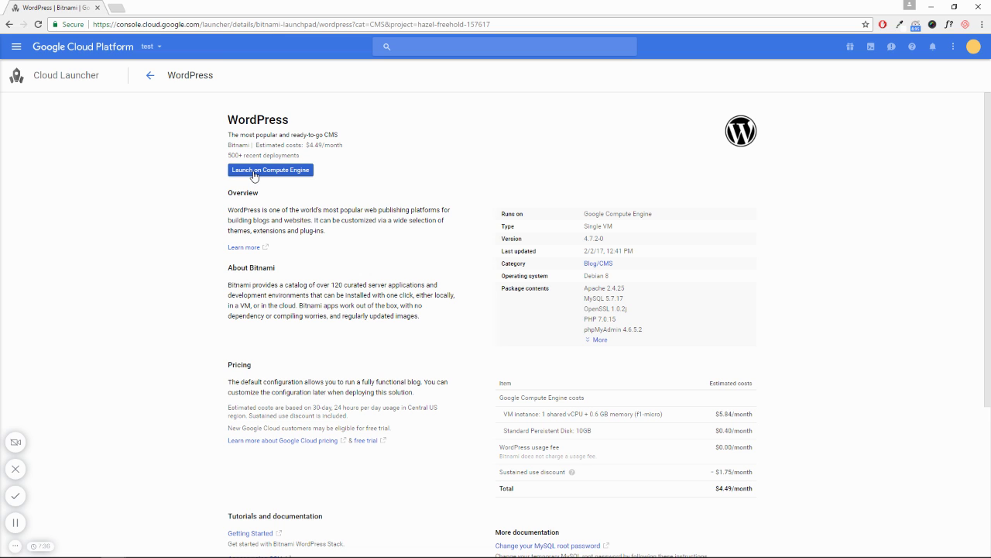
# Start a WordPress deployment on Compute Engine named test-1
pyautogui.click(254, 176)
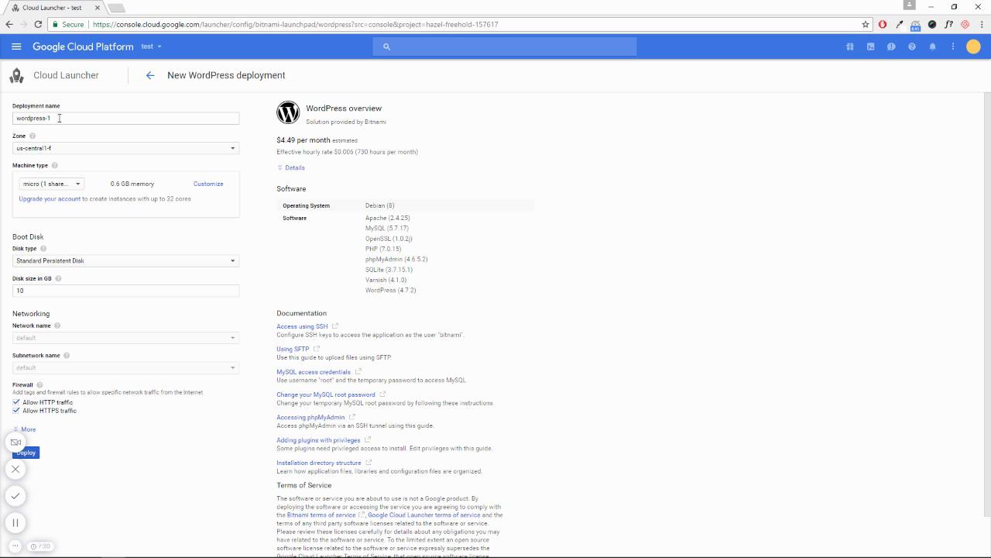
pyautogui.moveTo(59, 117); pyautogui.dragTo(4, 124)
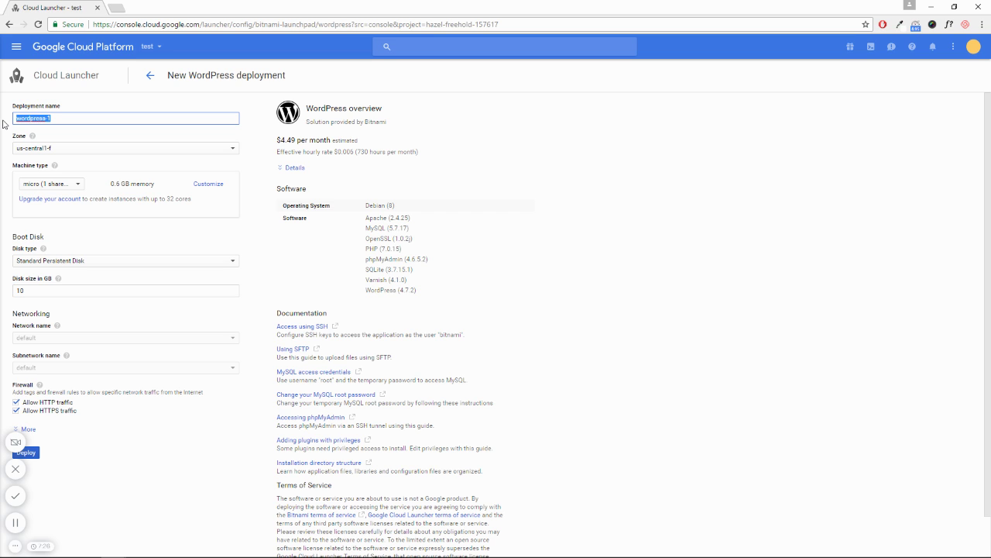
pyautogui.write('test-1')
# Keep the micro machine type and Standard Persistent Disk for the deployment
pyautogui.click(34, 187)
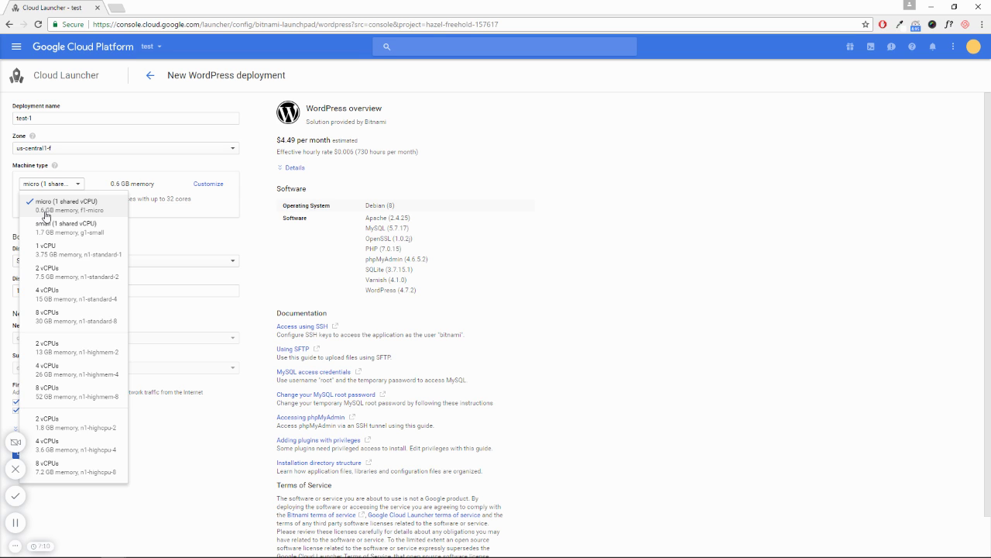
pyautogui.click(45, 214)
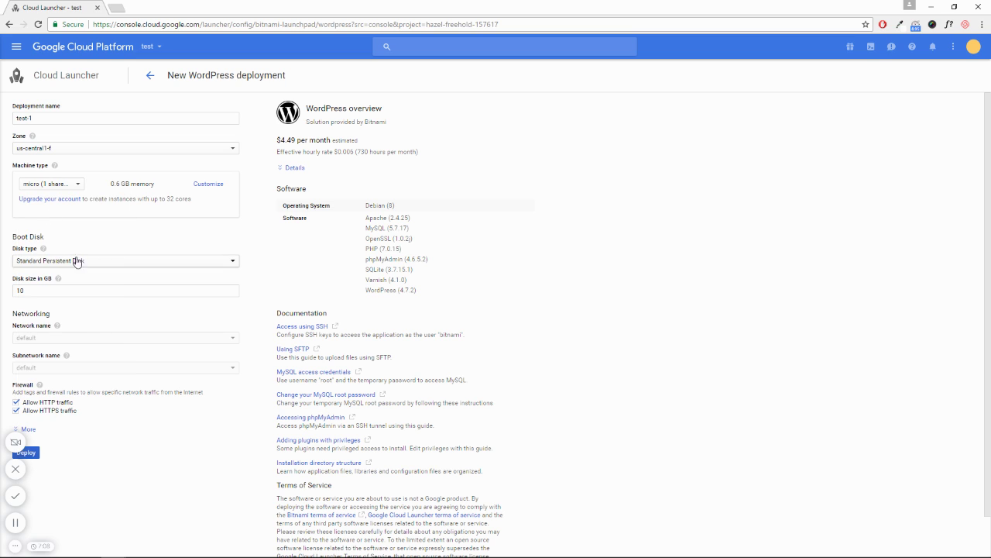
pyautogui.click(48, 263)
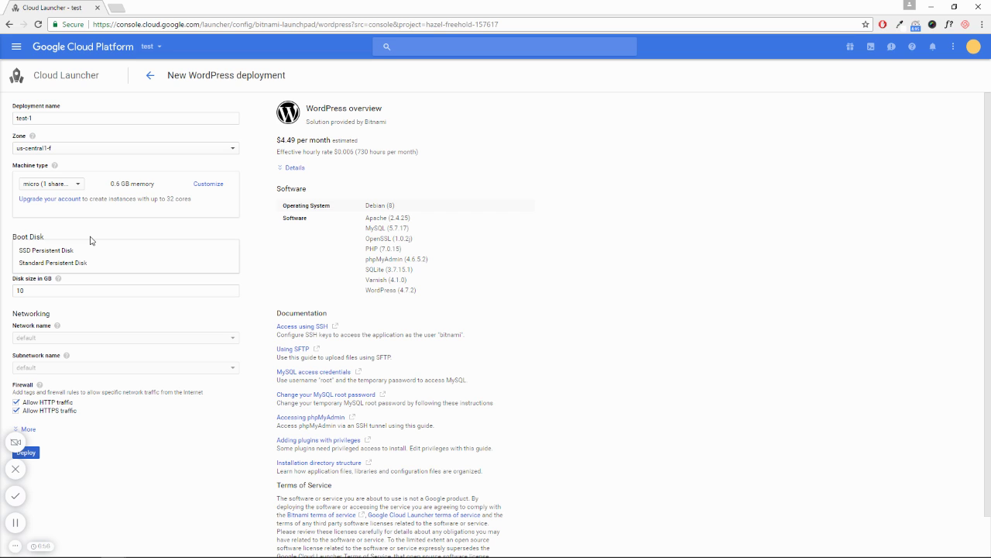
pyautogui.click(90, 240)
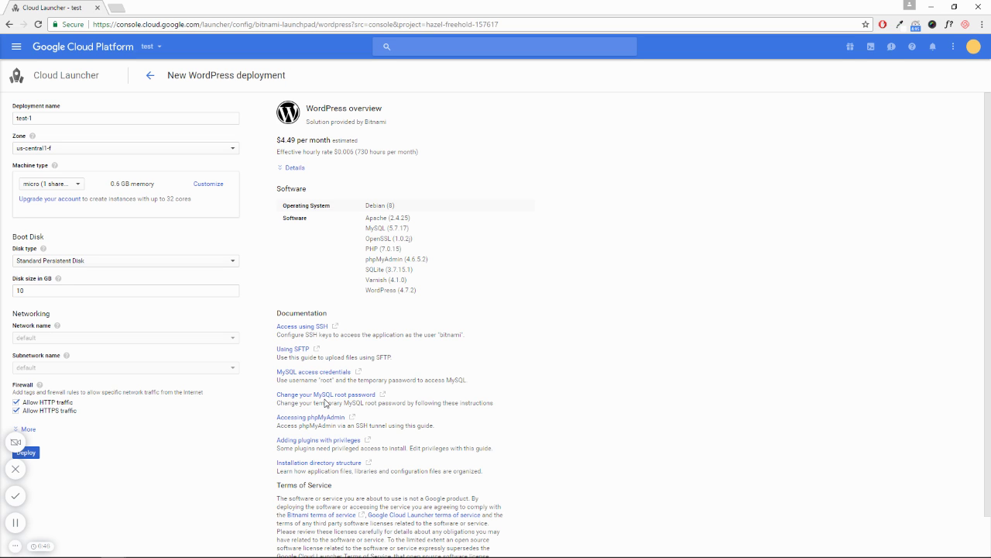
pyautogui.scroll(-1, 327, 402)
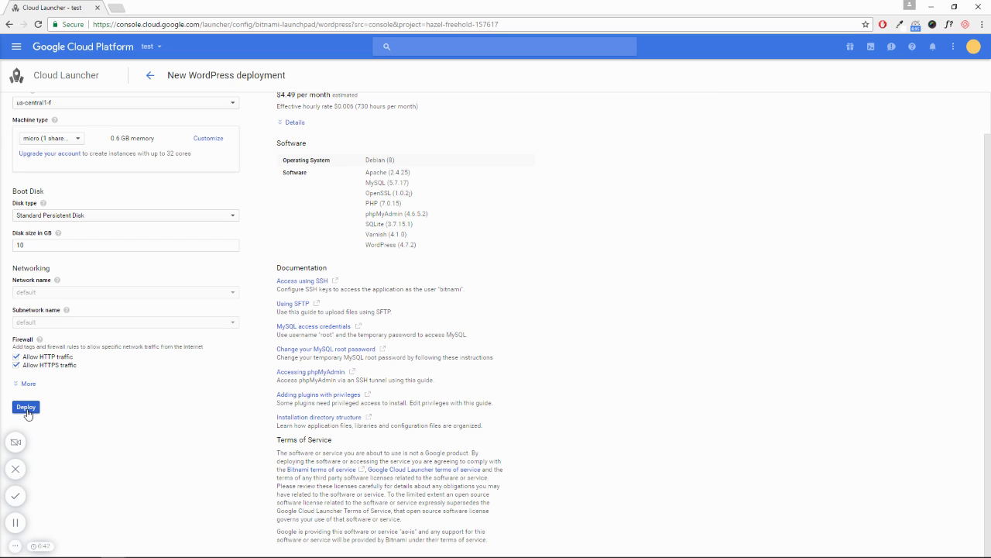
# Deploy test-1 and dismiss the Deployment Manager welcome message
pyautogui.click(27, 408)
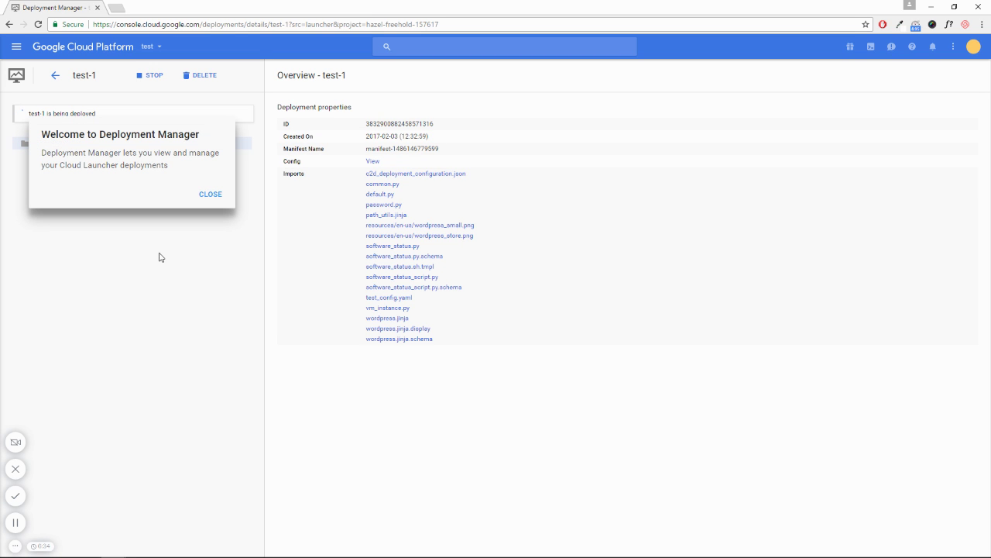
pyautogui.click(211, 195)
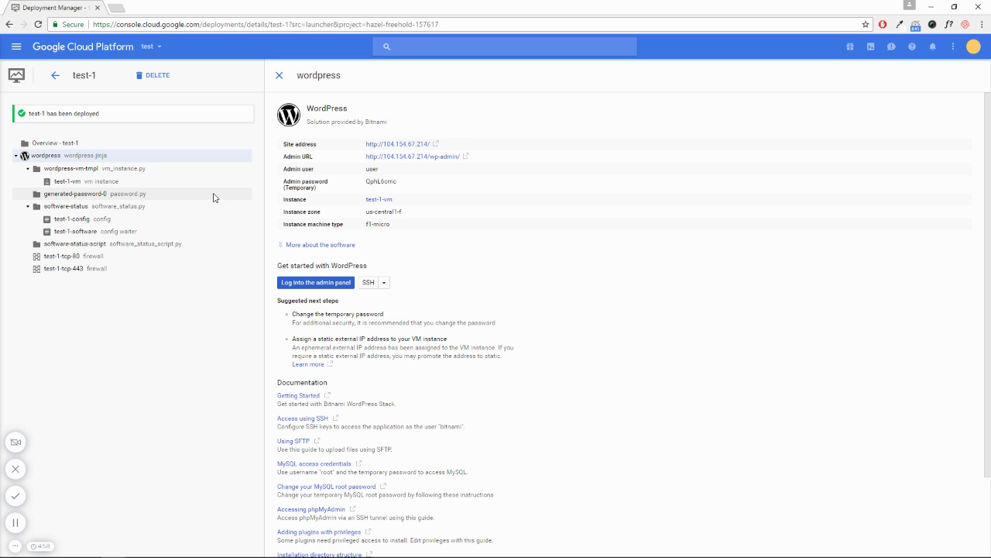
# Copy the admin username and temporary password, then open the WordPress admin panel
pyautogui.doubleClick(372, 170)
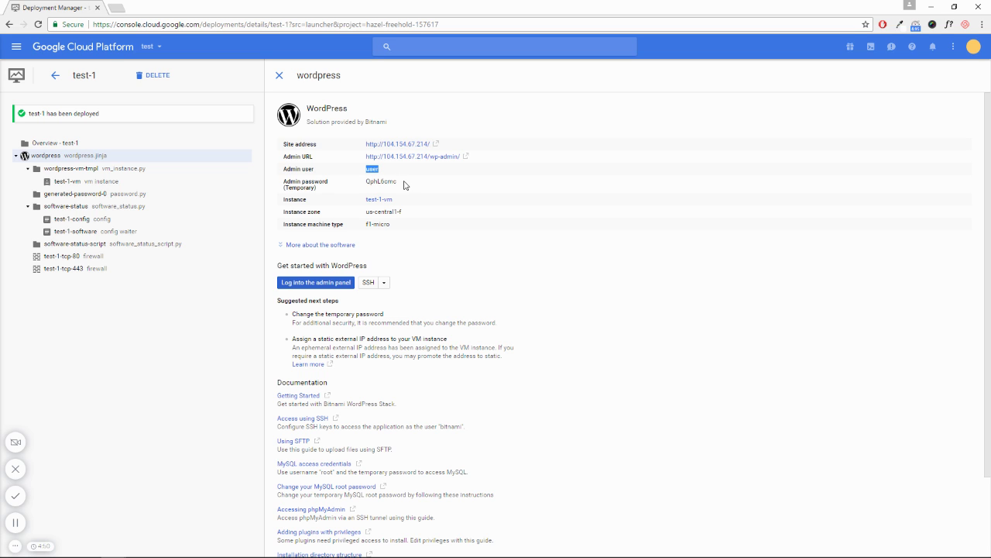
pyautogui.moveTo(405, 184); pyautogui.dragTo(364, 180)
pyautogui.click(319, 285)
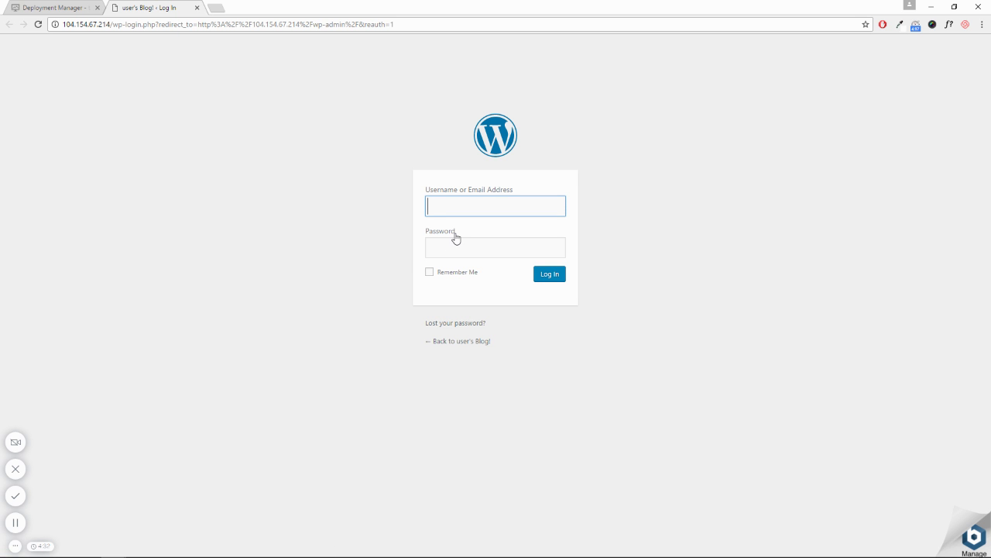
# Log in with the admin username and pasted password, with Remember Me, declining Chrome's password save
pyautogui.write('user')
pyautogui.click(457, 246)
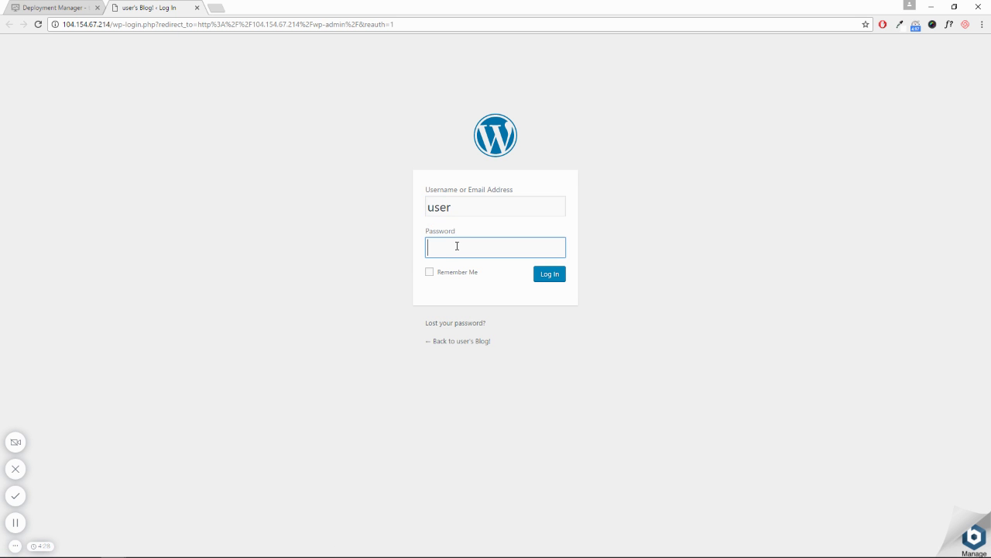
pyautogui.hotkey('ctrl', 'v')
pyautogui.click(430, 272)
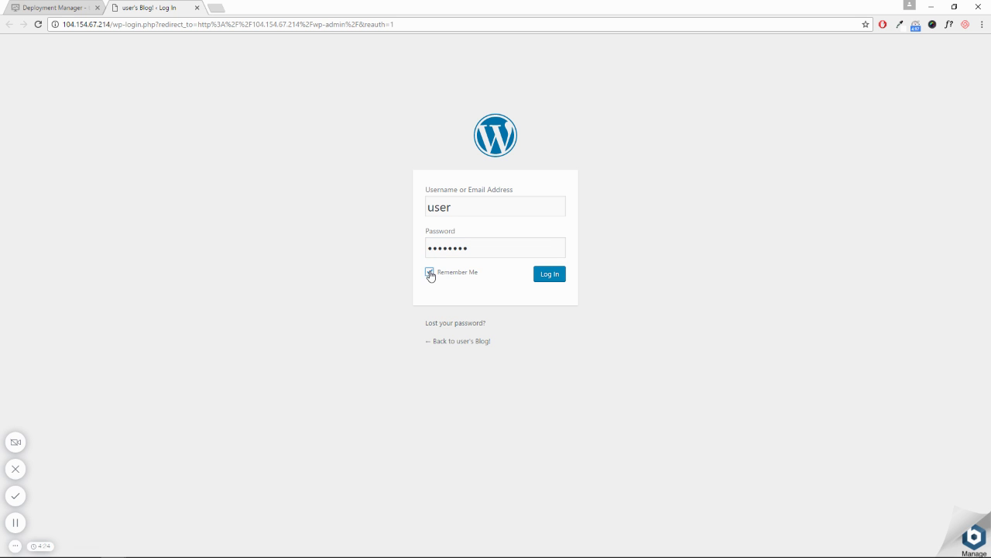
pyautogui.click(549, 277)
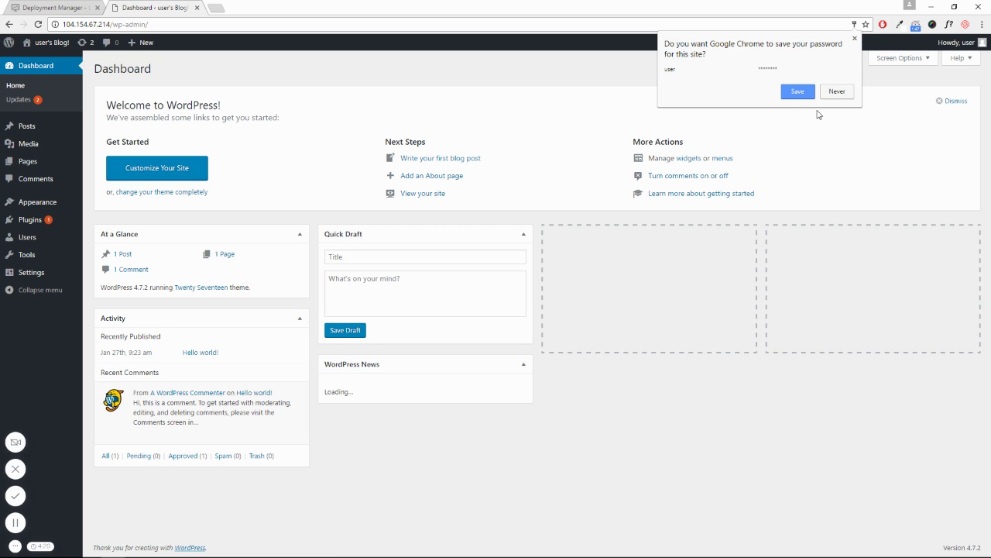
pyautogui.click(837, 92)
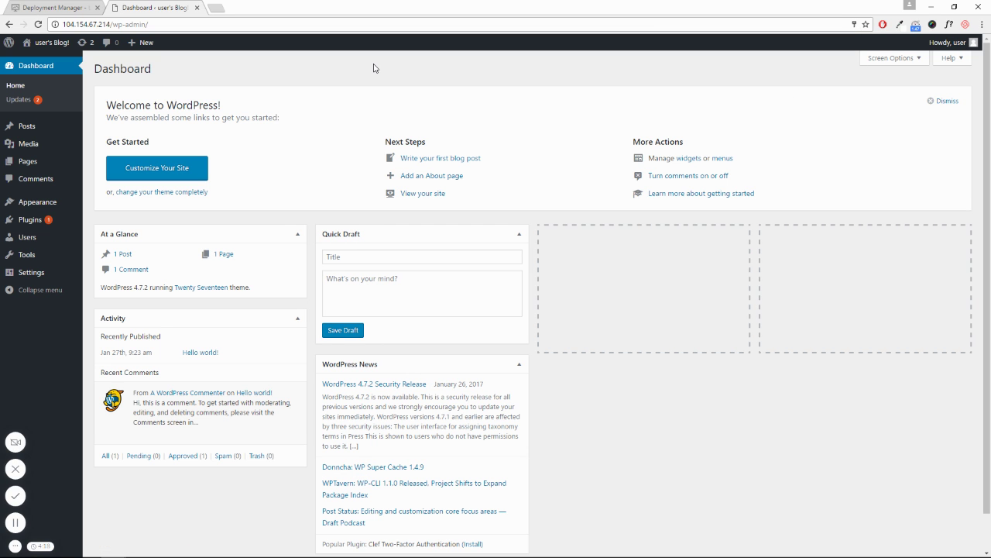